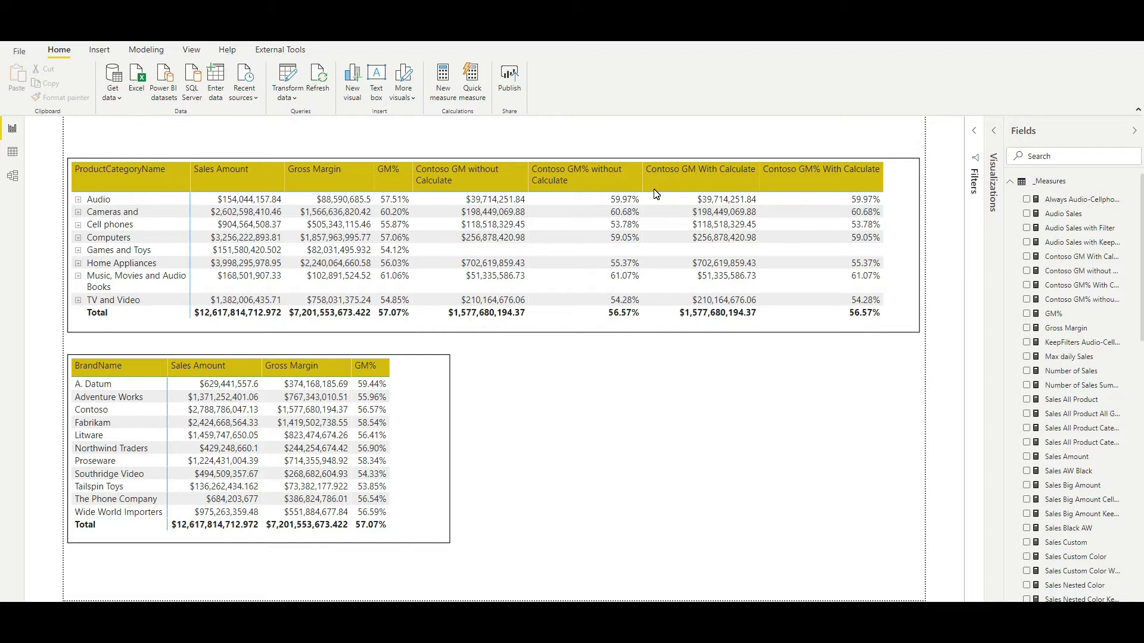
Open the Sales Amount measure and examine its SUMX formula, including the UnitPrice reference.
{"action": "left_click", "coordinate": [733, 456]}
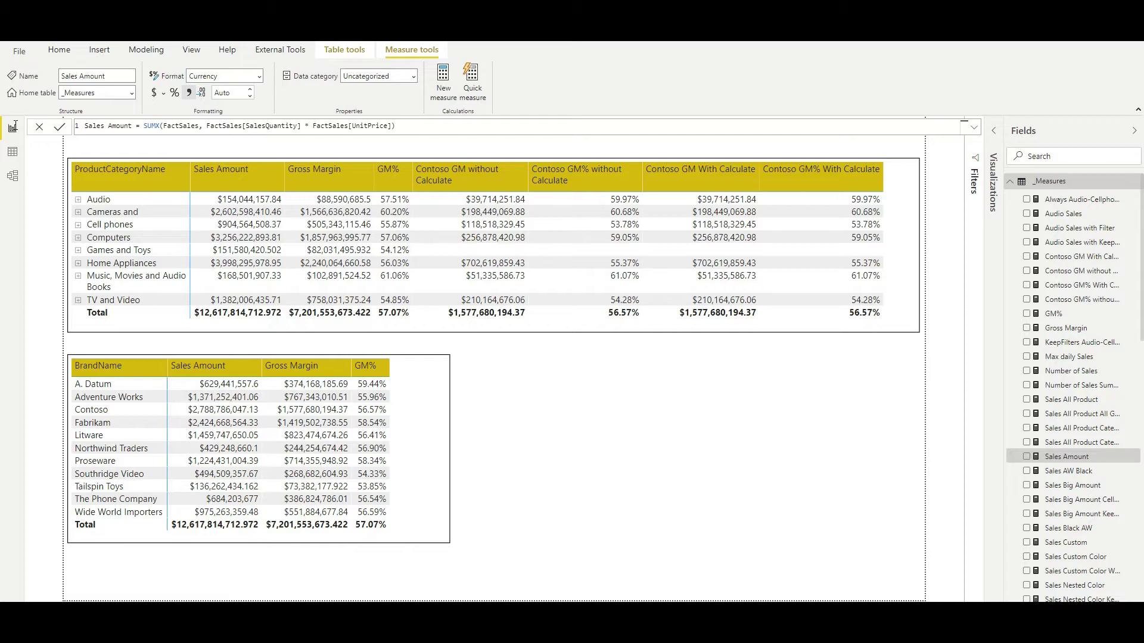
{"action": "double_click", "coordinate": [370, 125]}
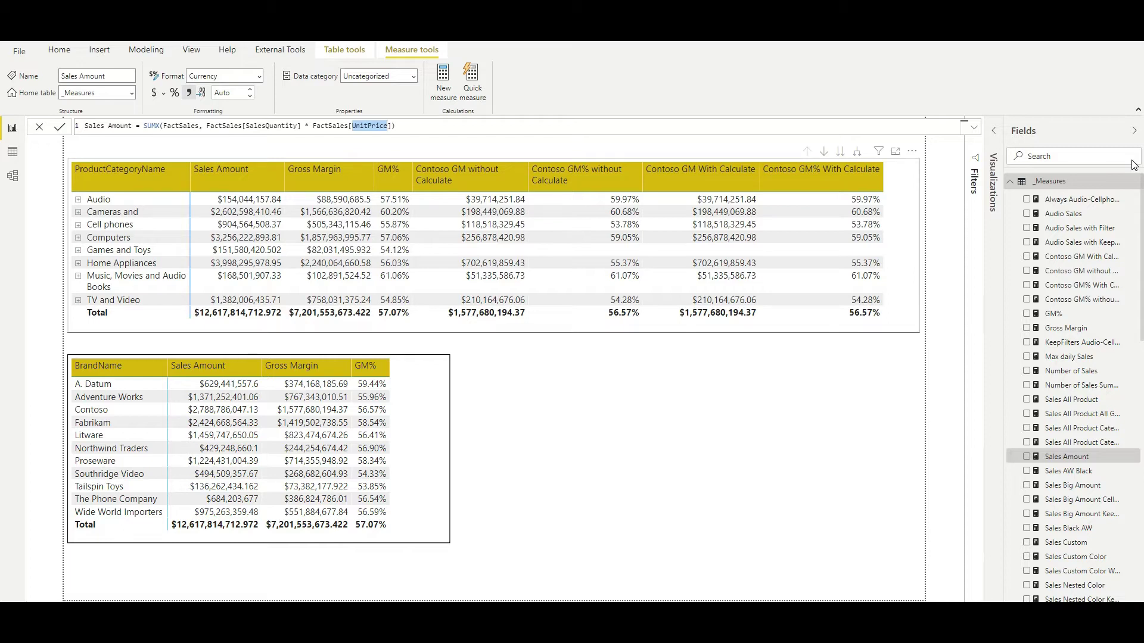
{"action": "key", "text": "ctrl+a"}
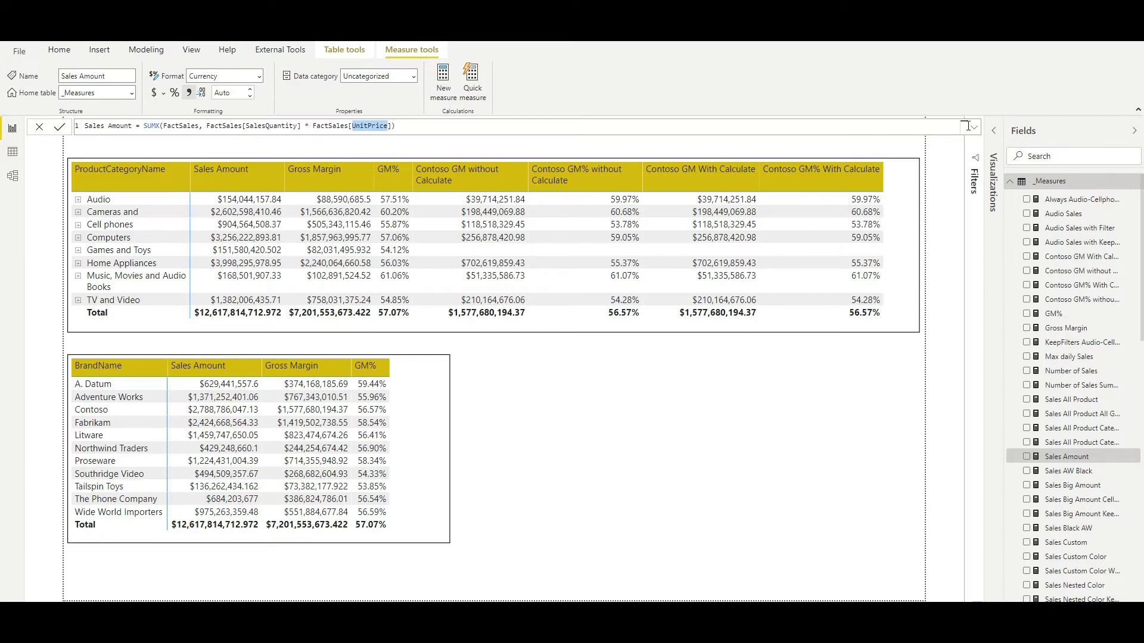
{"action": "left_click", "coordinate": [968, 125]}
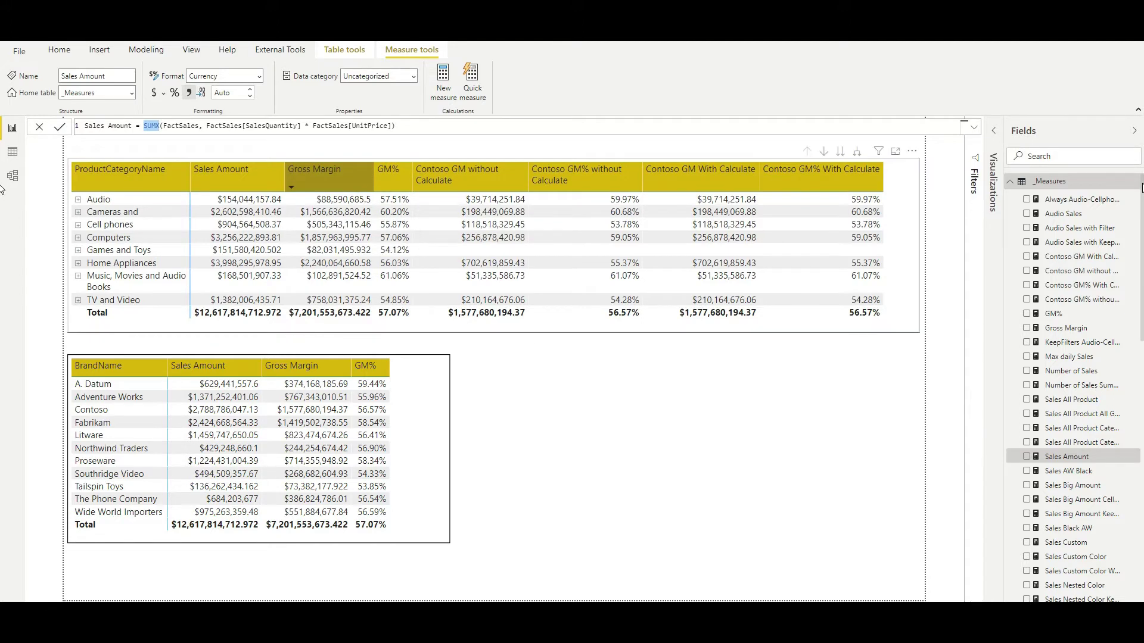
Review the formulas of the Gross Margin and GM% measures.
{"action": "left_click", "coordinate": [752, 329]}
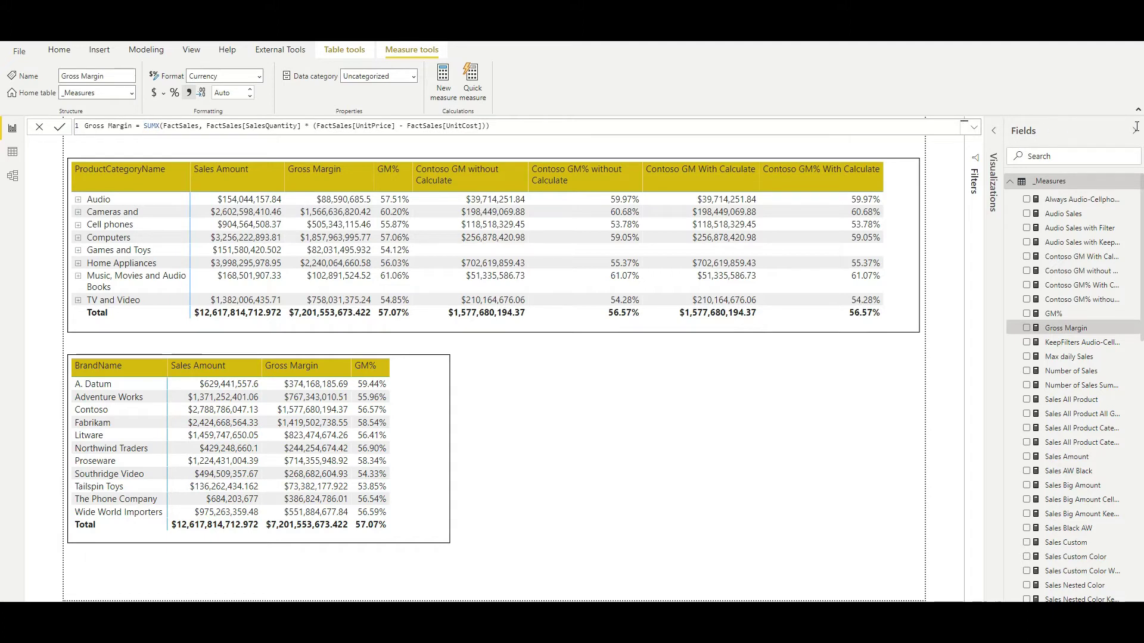
{"action": "left_click", "coordinate": [40, 128]}
{"action": "left_click", "coordinate": [133, 126]}
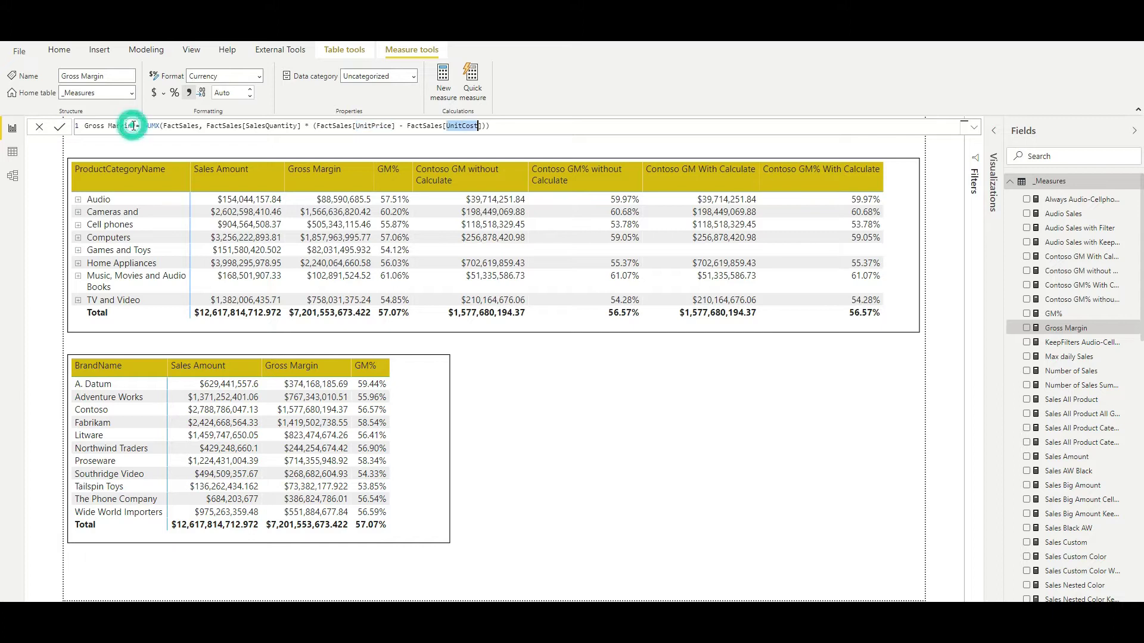
{"action": "left_click", "coordinate": [1083, 126]}
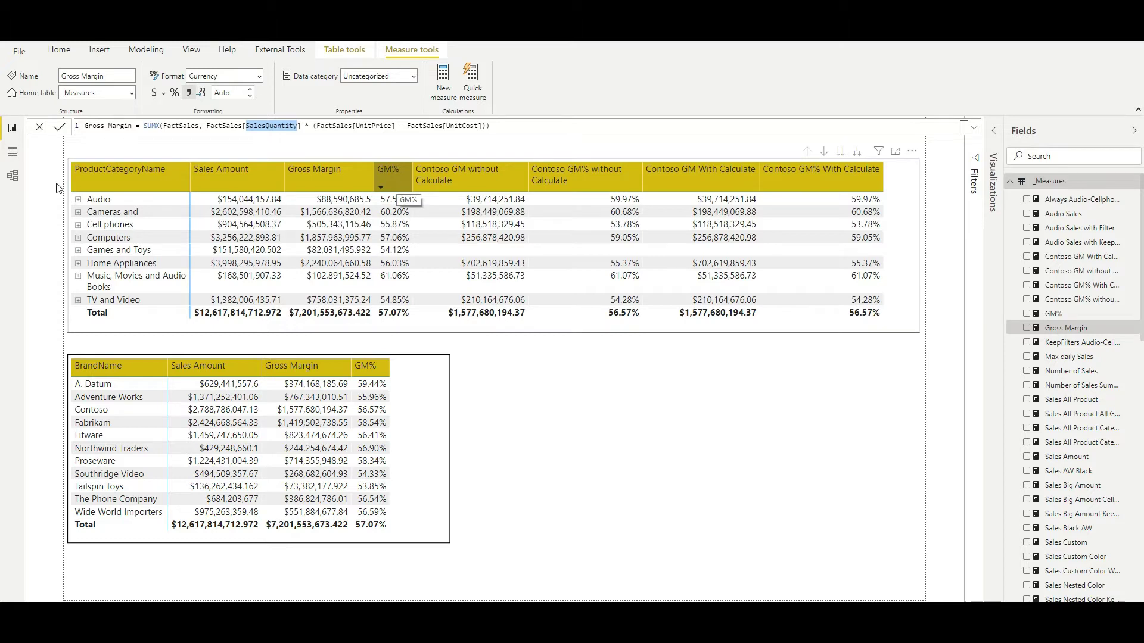
{"action": "left_click", "coordinate": [721, 321]}
{"action": "left_click", "coordinate": [78, 126]}
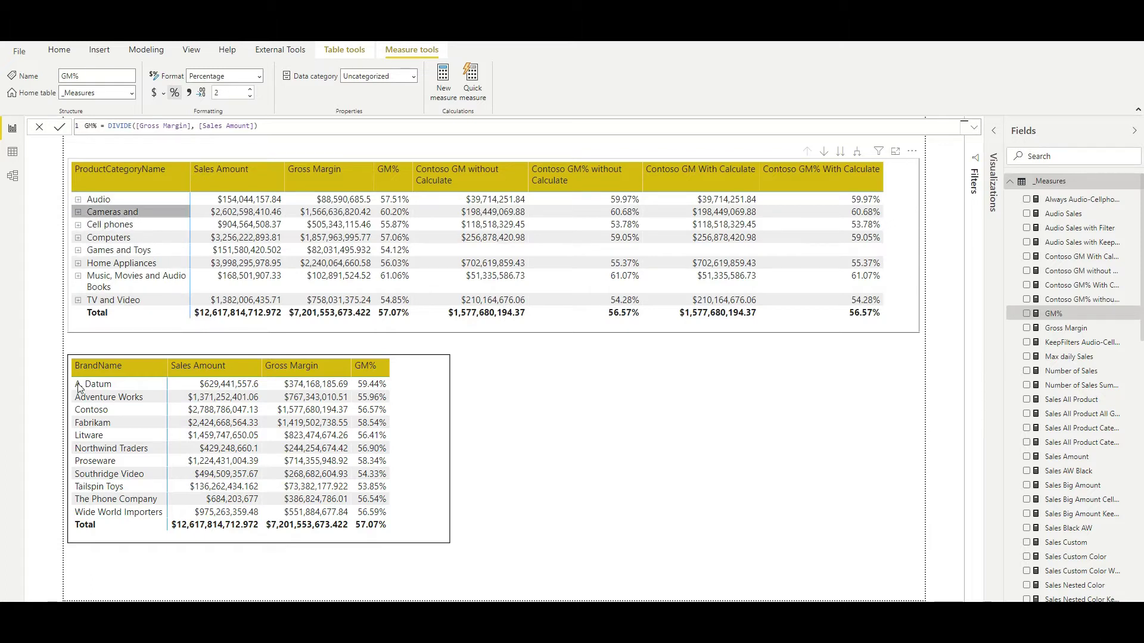
Select the product category matrix and examine the variables and RETURN expression of the Contoso GM without Calculate measure.
{"action": "left_click", "coordinate": [187, 162]}
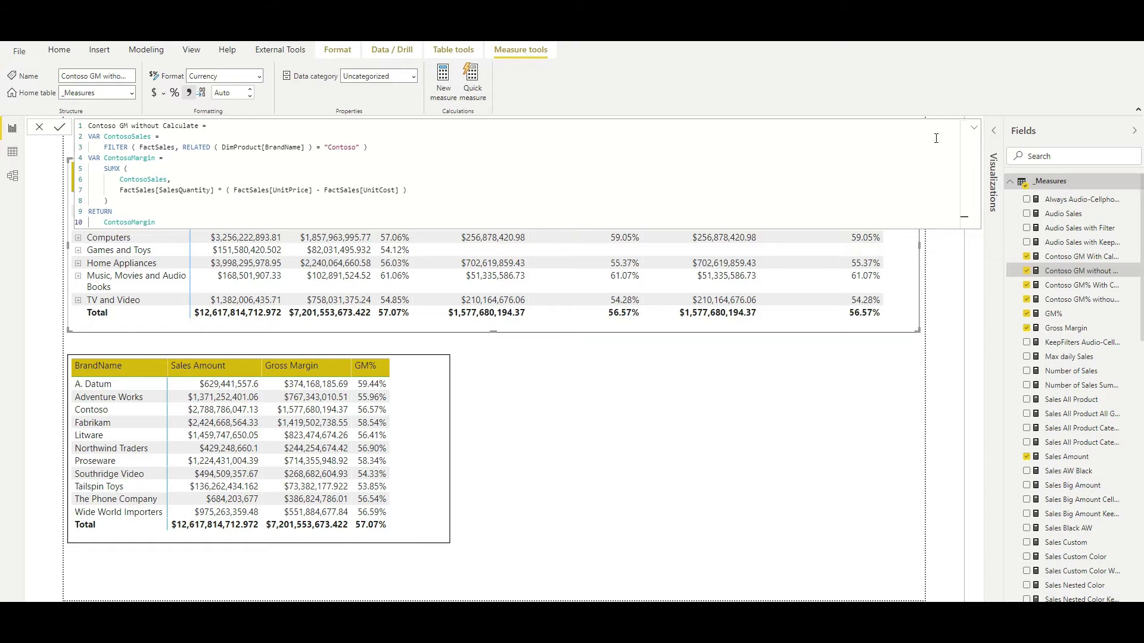
{"action": "double_click", "coordinate": [943, 159]}
{"action": "double_click", "coordinate": [944, 138]}
{"action": "double_click", "coordinate": [945, 190]}
{"action": "double_click", "coordinate": [1006, 191]}
{"action": "double_click", "coordinate": [1098, 189]}
{"action": "double_click", "coordinate": [50, 192]}
{"action": "double_click", "coordinate": [952, 182]}
{"action": "double_click", "coordinate": [953, 188]}
{"action": "left_click", "coordinate": [945, 191]}
{"action": "left_click", "coordinate": [935, 212]}
{"action": "left_click", "coordinate": [952, 221]}
Examine the Contoso GM% without Calculate formula, from its ContosoSales and ContosoSalesAmount variables to the DIVIDE arguments, and close the formula.
{"action": "left_click", "coordinate": [1026, 257]}
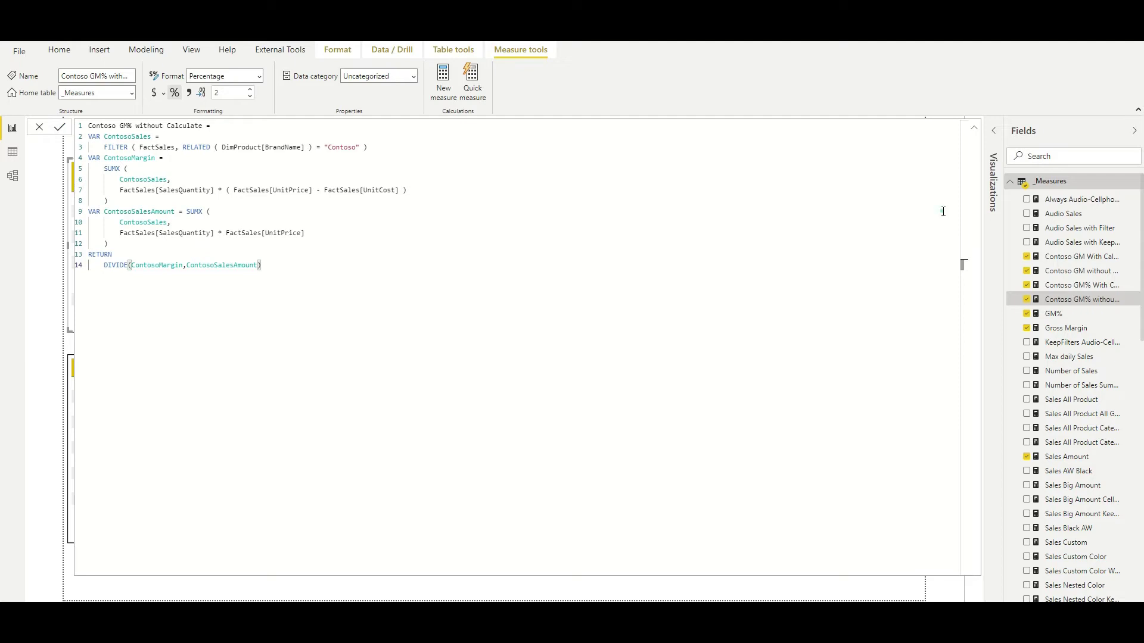
{"action": "key", "text": "F12"}
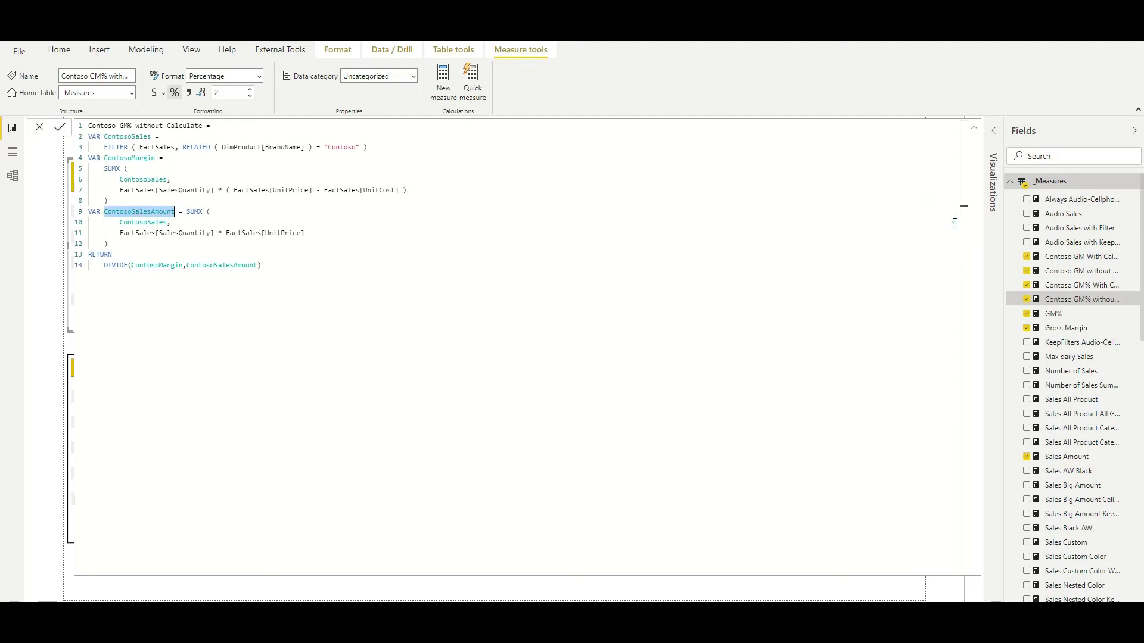
{"action": "left_click", "coordinate": [955, 223]}
{"action": "triple_click", "coordinate": [936, 138]}
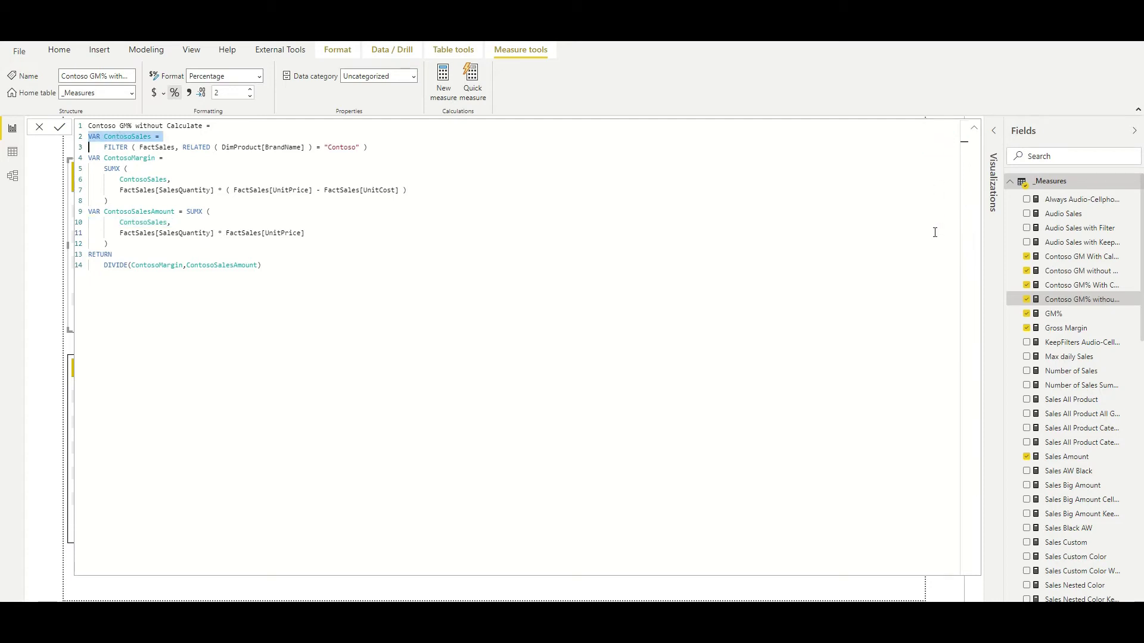
{"action": "left_click", "coordinate": [1006, 233]}
{"action": "double_click", "coordinate": [1099, 231]}
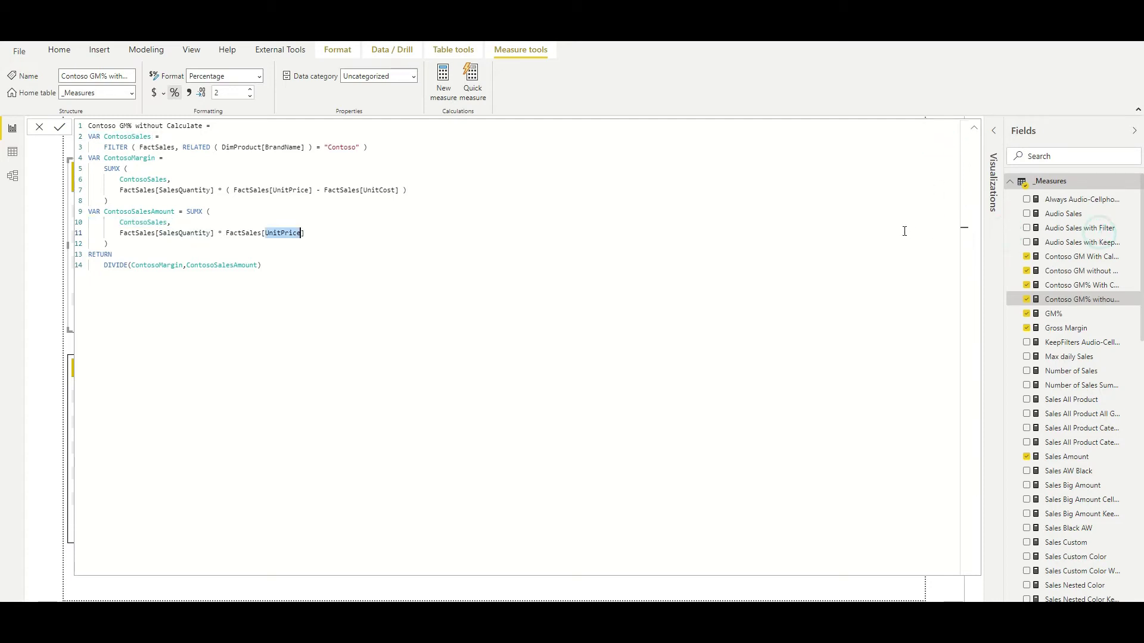
{"action": "double_click", "coordinate": [956, 212]}
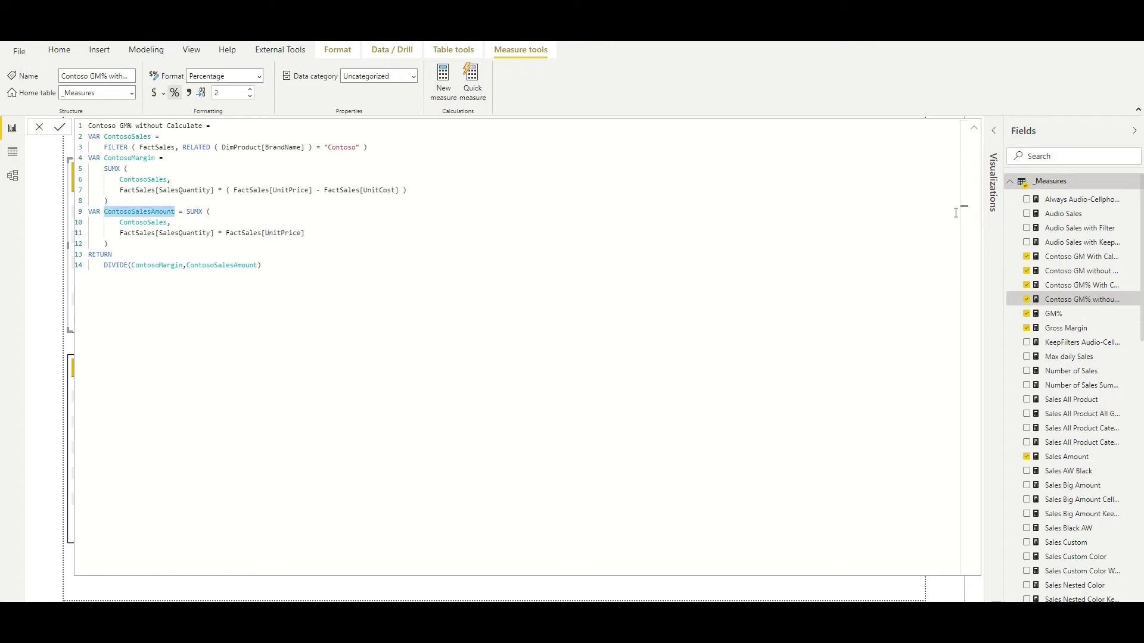
{"action": "double_click", "coordinate": [968, 265]}
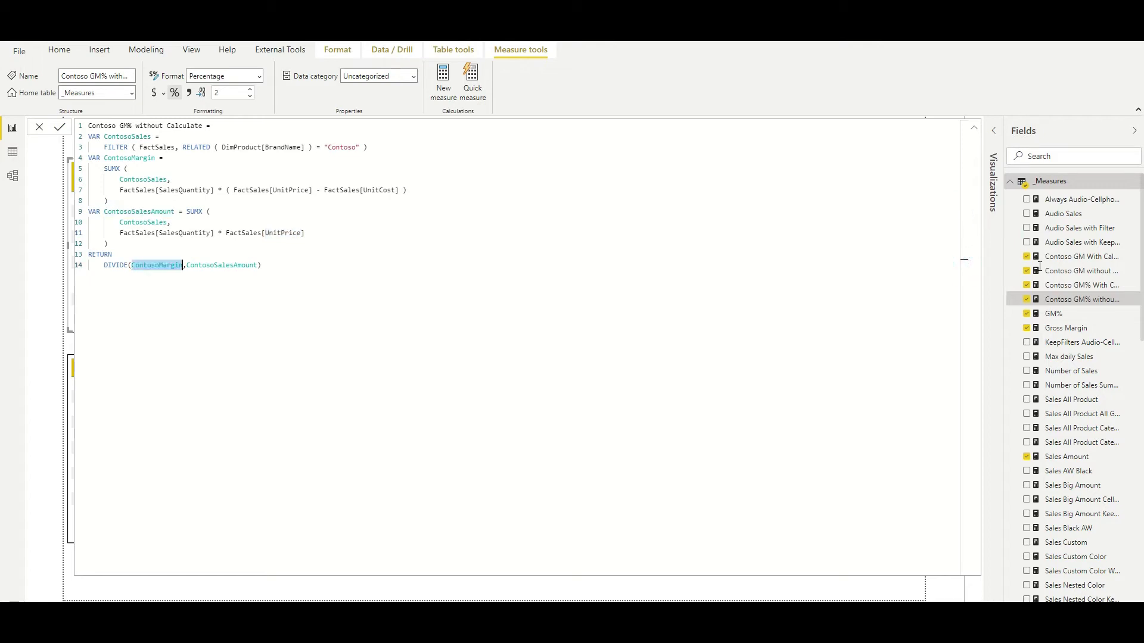
{"action": "double_click", "coordinate": [1040, 267]}
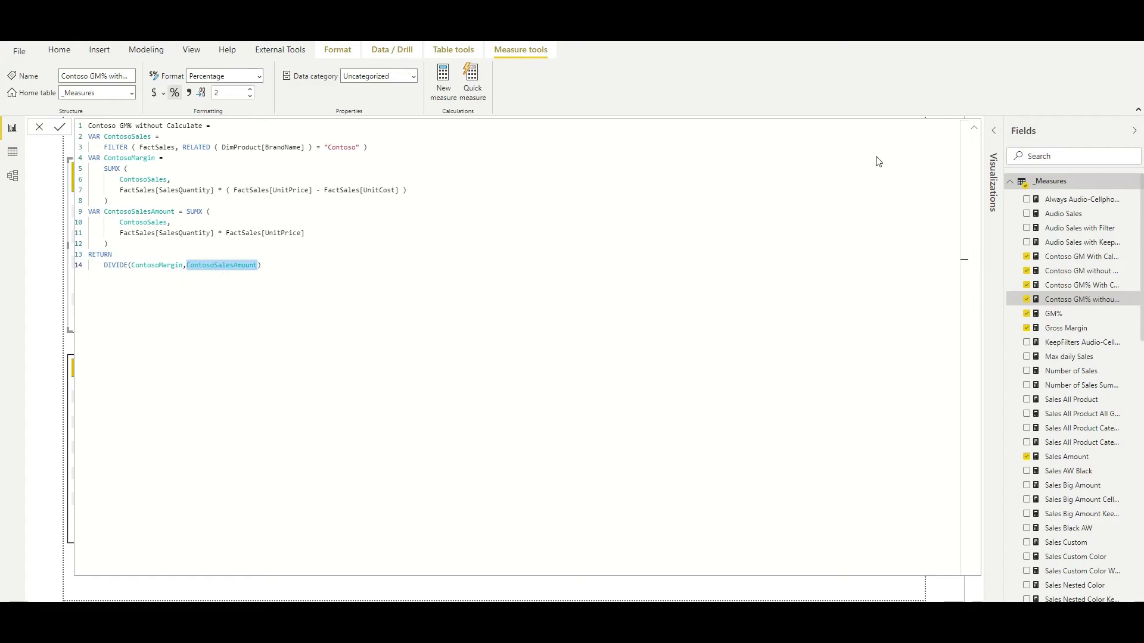
{"action": "left_click", "coordinate": [853, 129]}
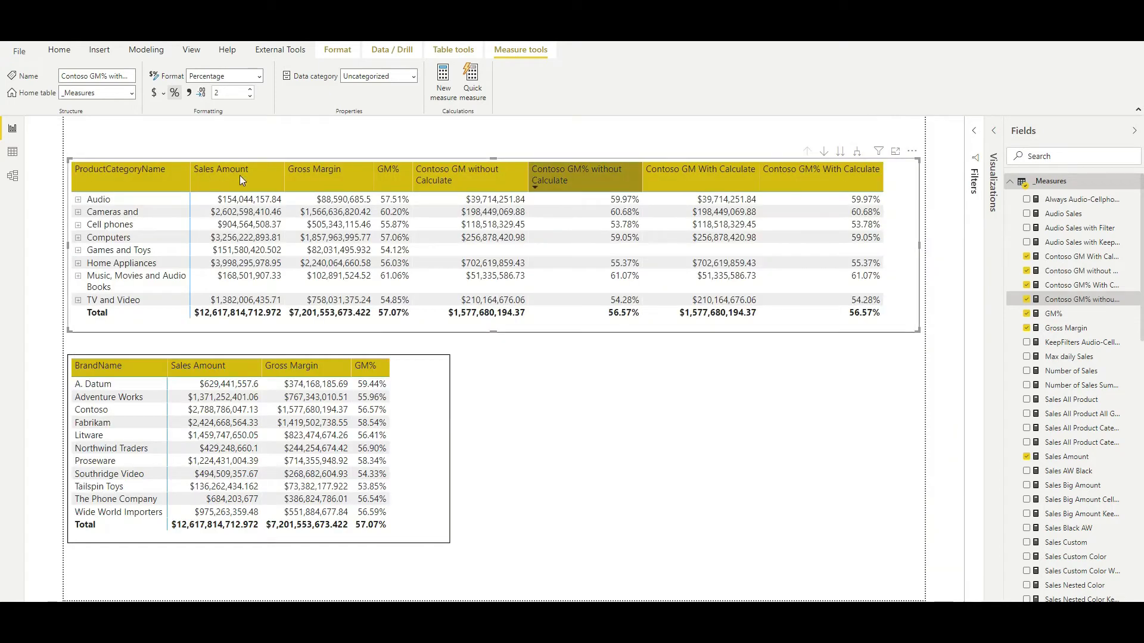
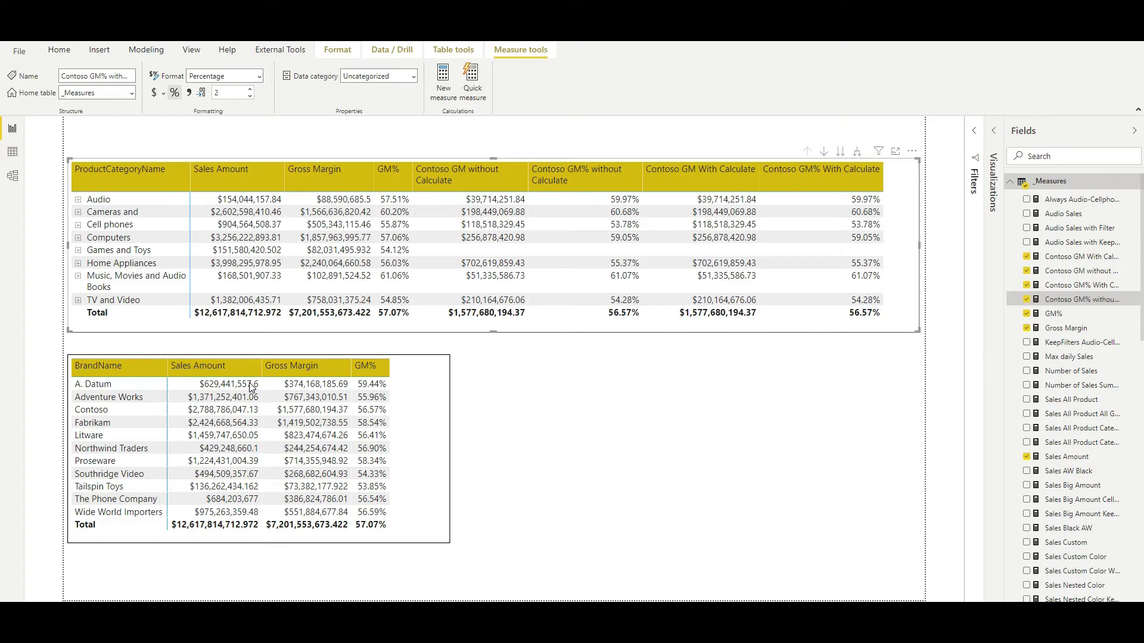
Select the brand matrix and go through its Sales Amount, Gross Margin and GM% measures.
{"action": "left_click", "coordinate": [87, 400]}
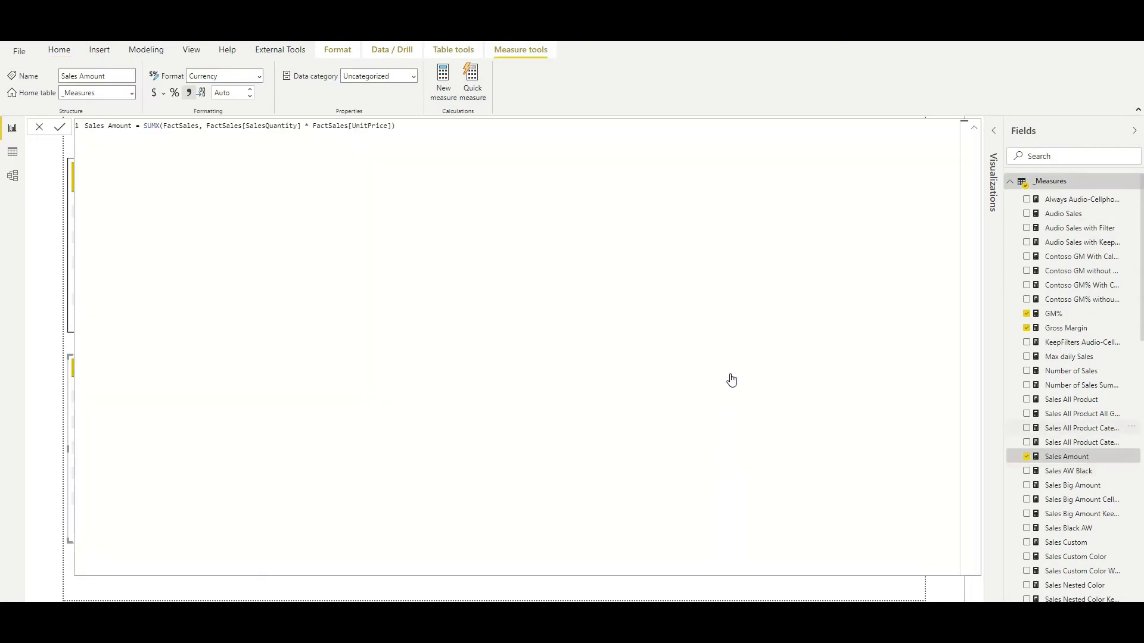
{"action": "left_click", "coordinate": [739, 329]}
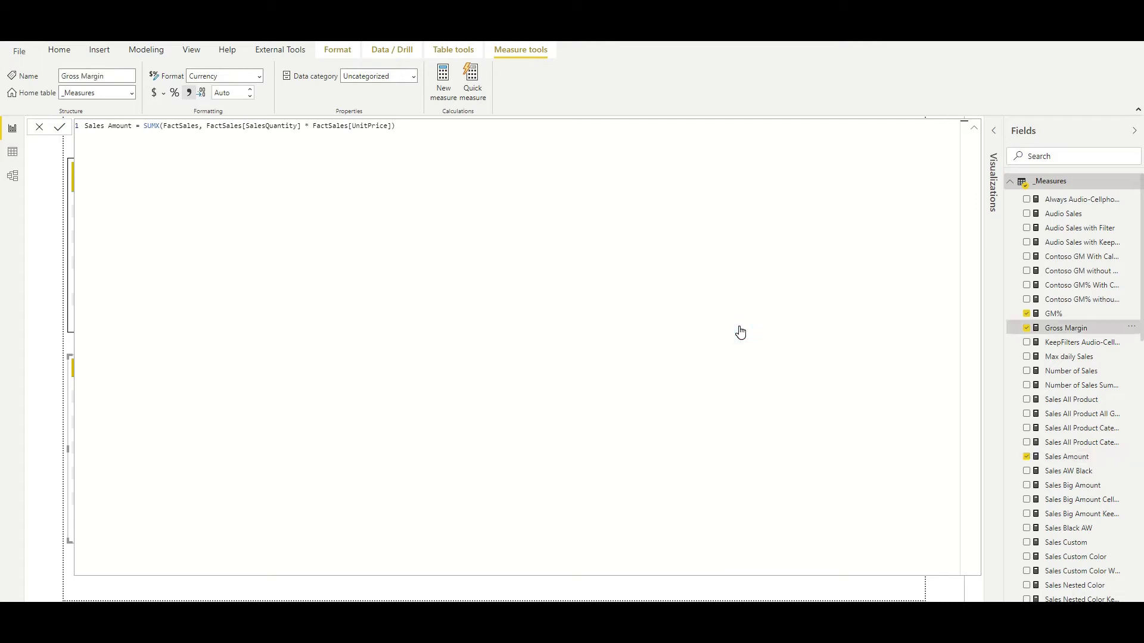
{"action": "left_click", "coordinate": [725, 312]}
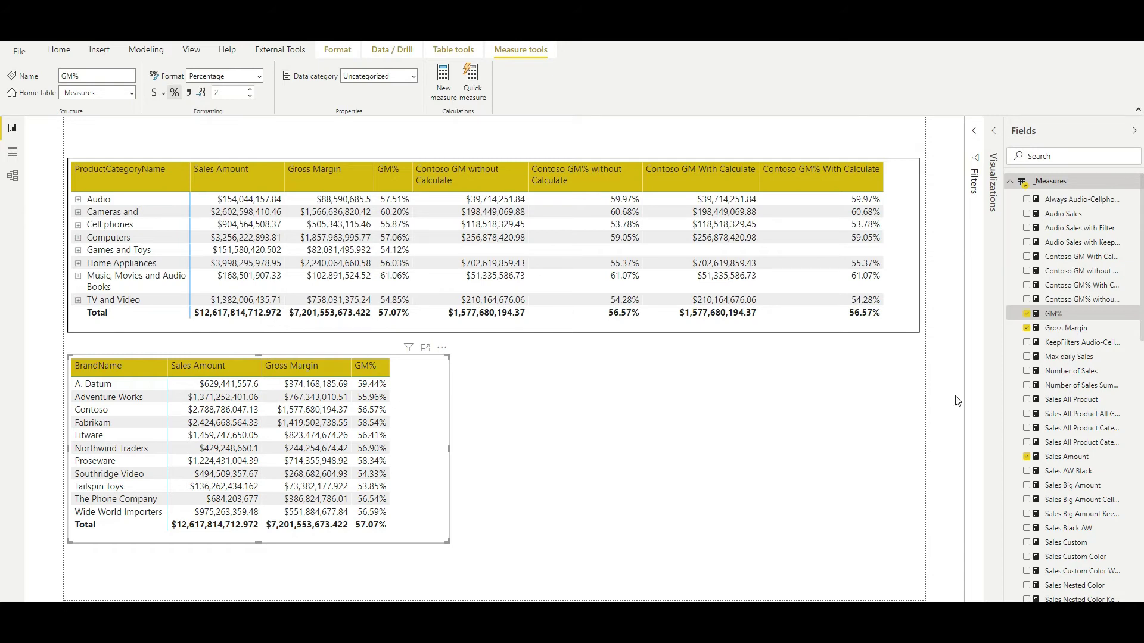
Examine the CALCULATE formula of the Contoso GM With Calculate measure and close it.
{"action": "key", "text": "Down"}
{"action": "key", "text": "Up"}
{"action": "key", "text": "Down"}
{"action": "key", "text": "Down"}
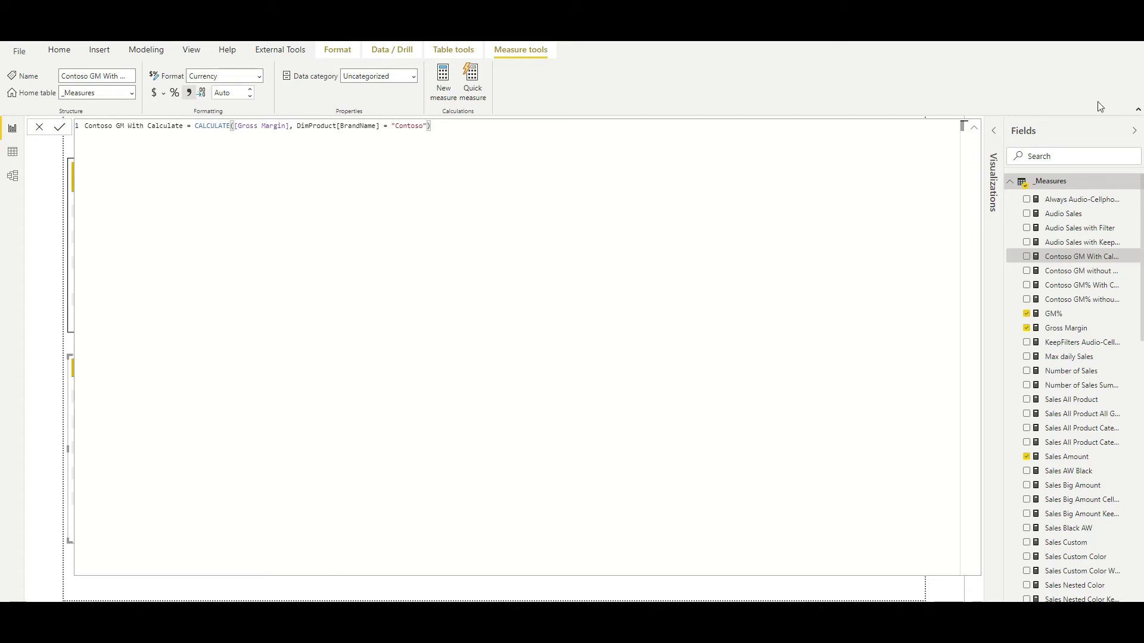
{"action": "left_click", "coordinate": [1026, 125]}
{"action": "left_click", "coordinate": [1049, 126]}
{"action": "key", "text": "Escape"}
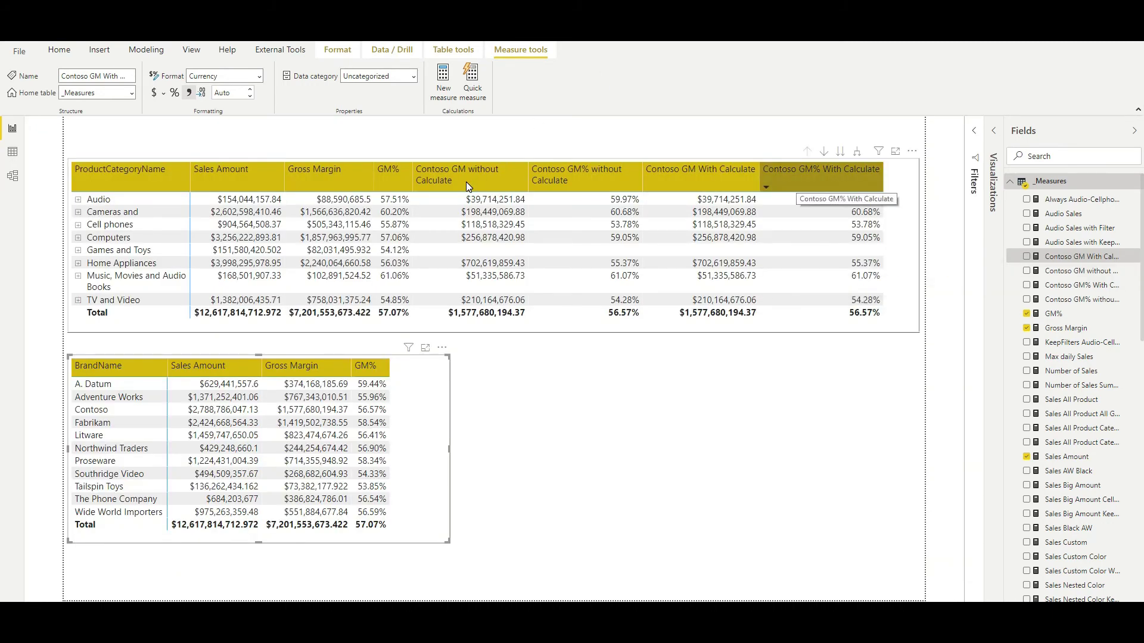
Open the Contoso GM% With Calculate measure and highlight its whole formula for review.
{"action": "left_click", "coordinate": [761, 287]}
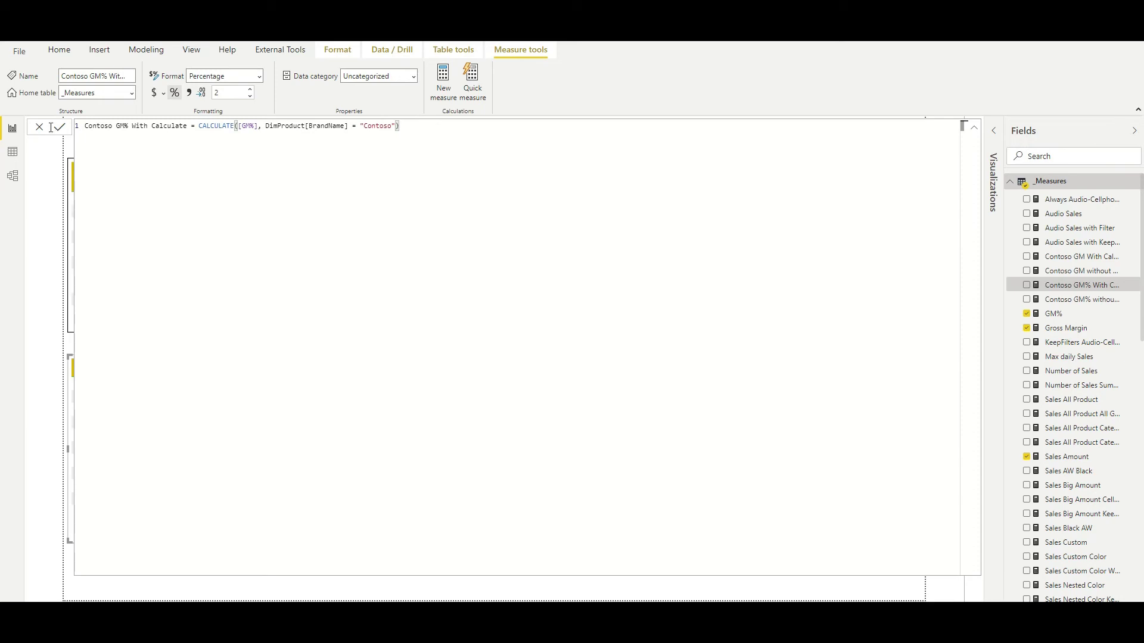
{"action": "left_click_drag", "start_coordinate": [401, 125], "coordinate": [90, 127]}
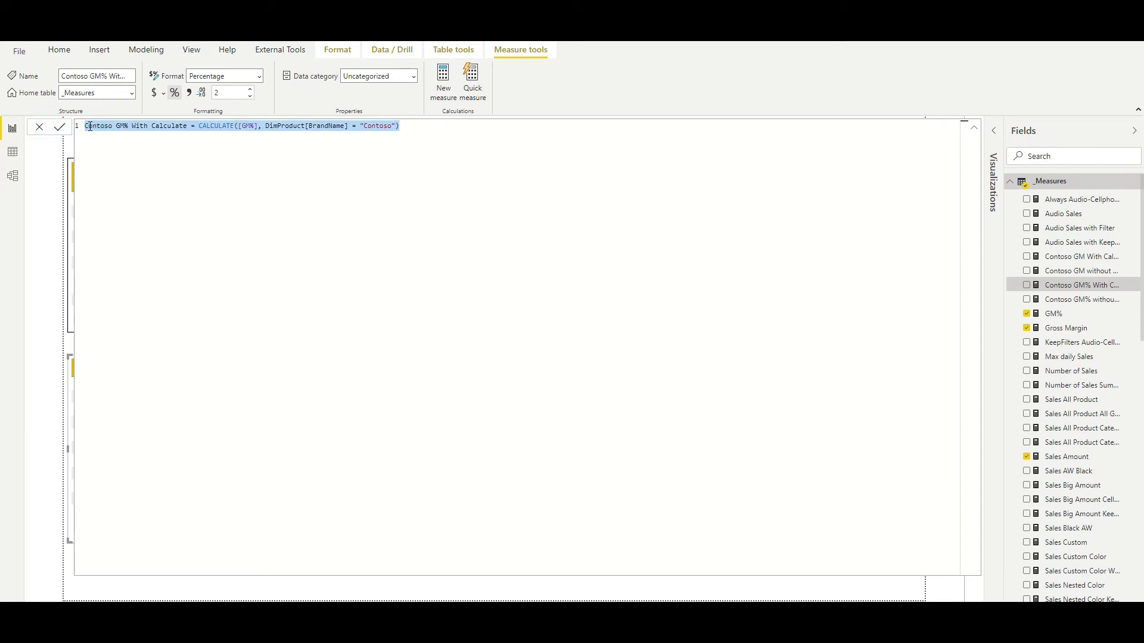
{"action": "left_click", "coordinate": [851, 126]}
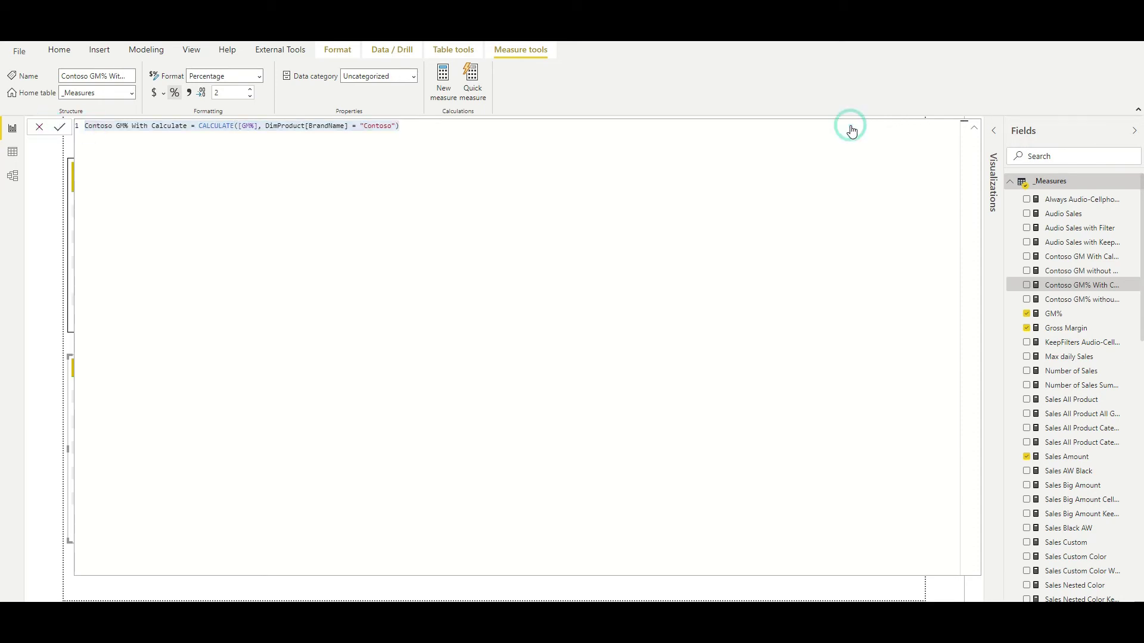